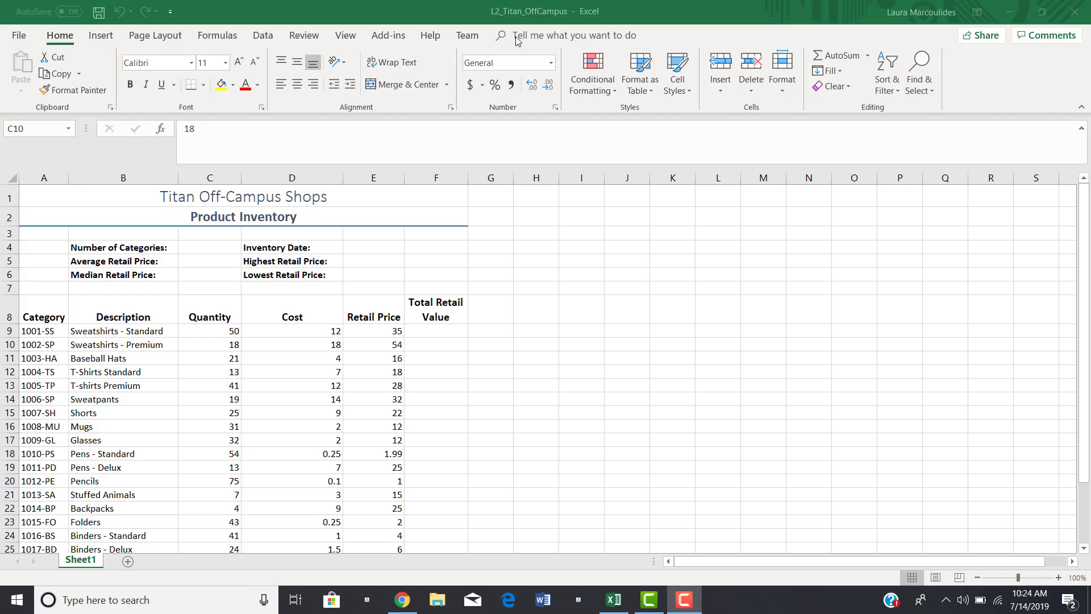
# - Switch to the Insert ribbon tab in the Titan Off-Campus inventory workbook
pyautogui.click(102, 36)
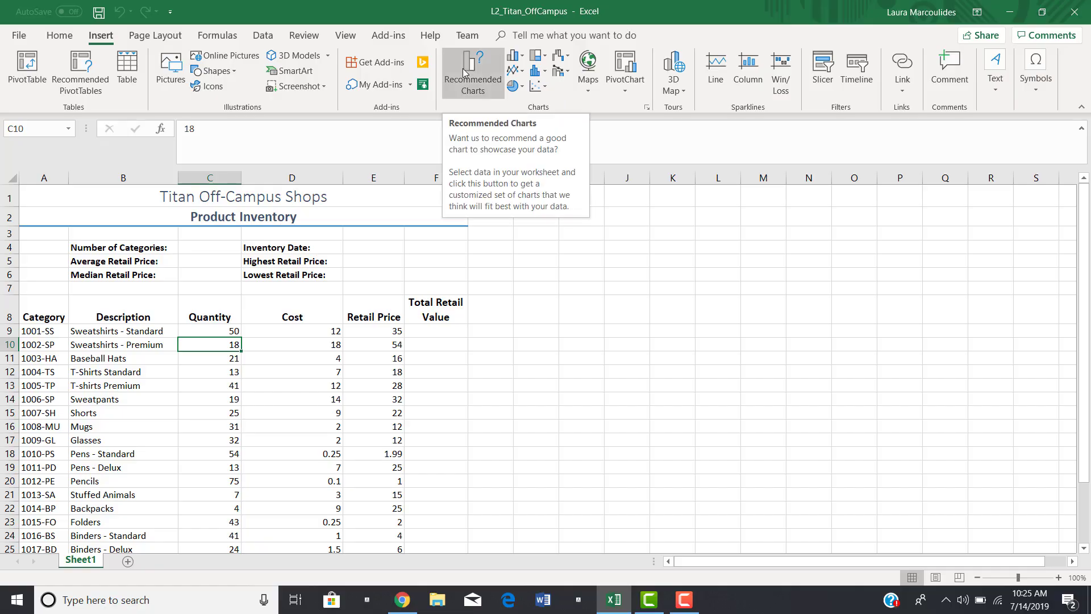
# - Run Header & Footer through a Tell Me search for 'Header and footer' to edit the empty header
pyautogui.click(546, 36)
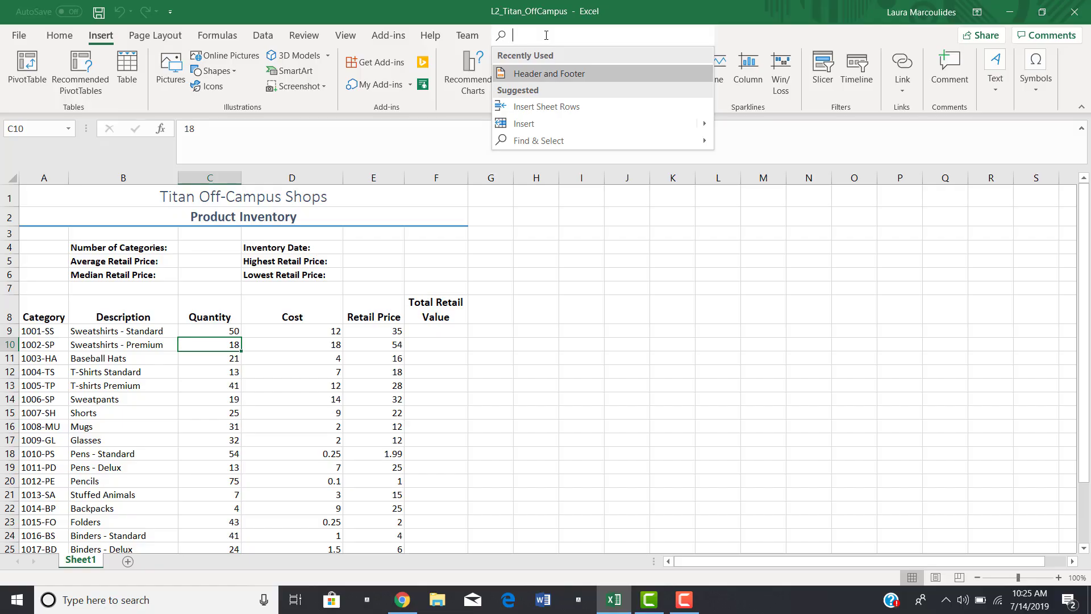
pyautogui.write('Header and f')
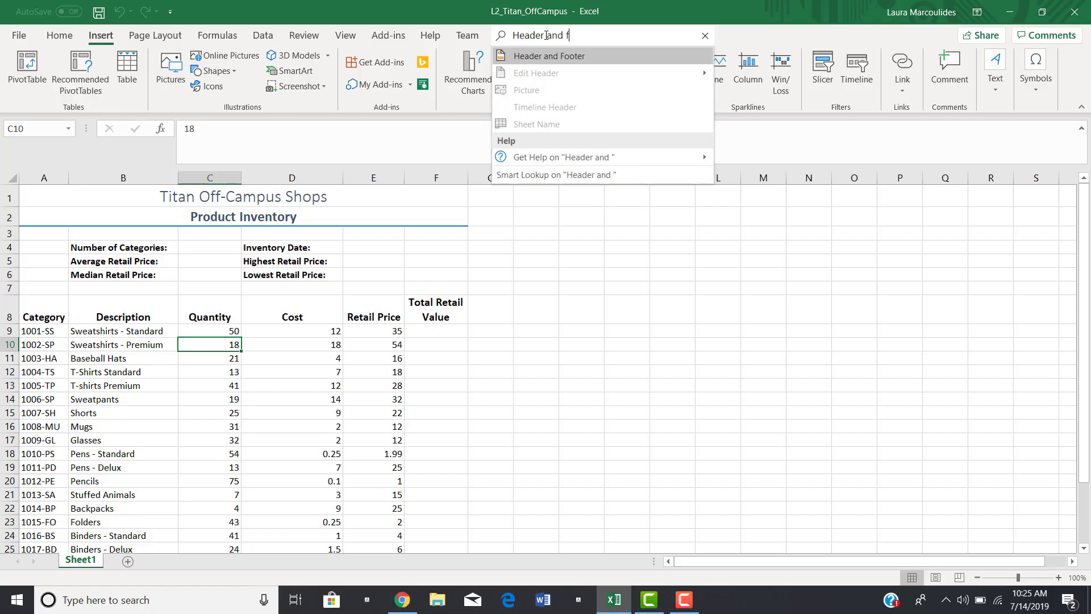
pyautogui.write('ooter')
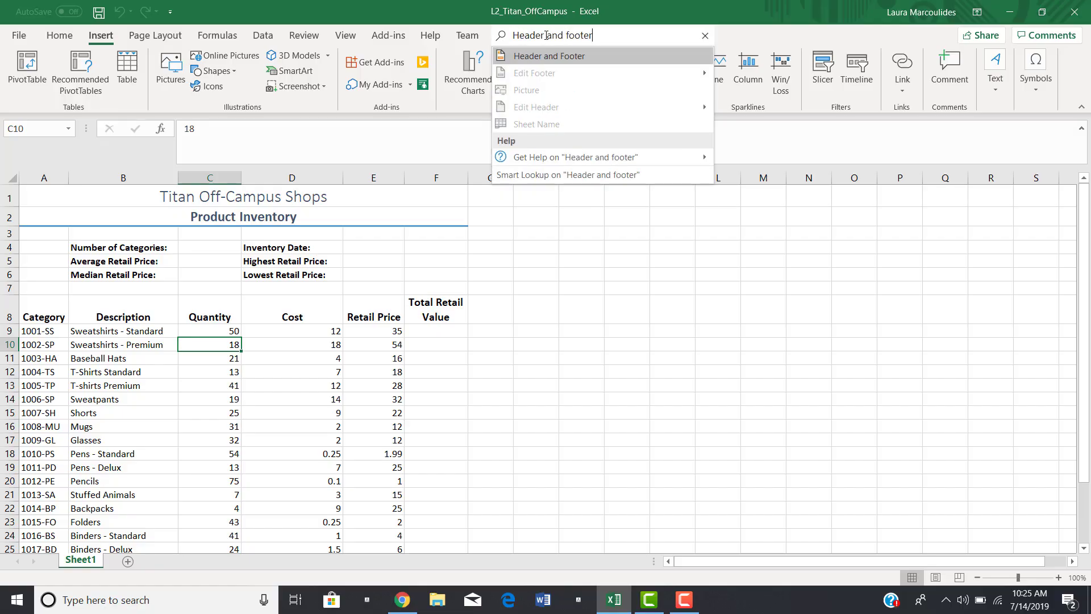
pyautogui.press('Return')
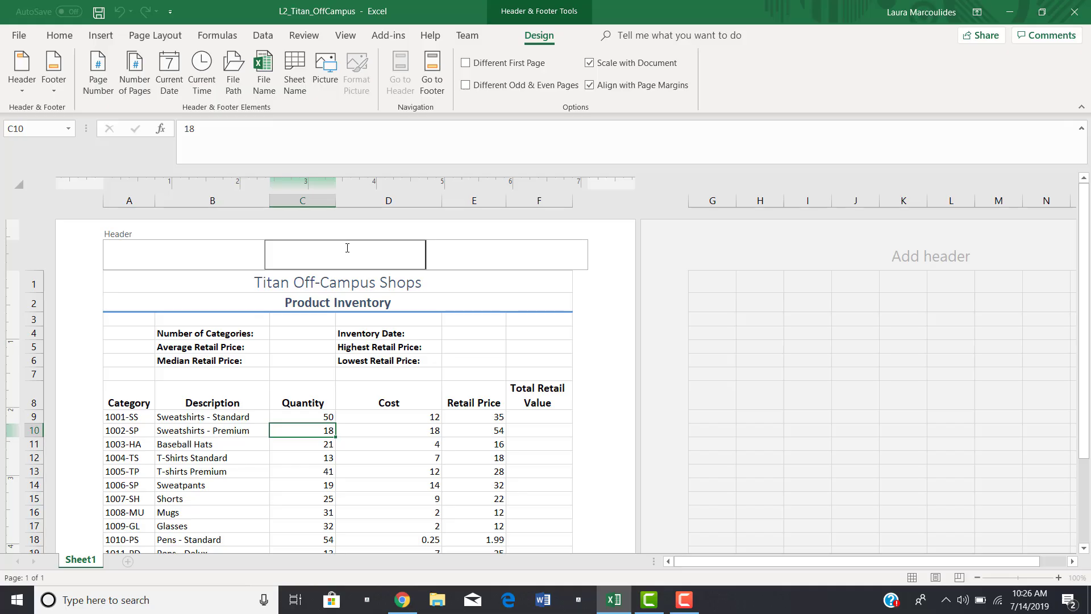
pyautogui.write('irst Name Last Name')
pyautogui.press('BackSpace')
pyautogui.press('BackSpace')
pyautogui.press('BackSpace')
pyautogui.press('BackSpace')
pyautogui.press('BackSpace')
pyautogui.press('BackSpace')
pyautogui.press('BackSpace')
pyautogui.press('BackSpace')
pyautogui.press('BackSpace')
pyautogui.press('BackSpace')
pyautogui.press('BackSpace')
pyautogui.press('BackSpace')
pyautogui.press('BackSpace')
pyautogui.press('BackSpace')
pyautogui.press('BackSpace')
pyautogui.press('BackSpace')
pyautogui.press('BackSpace')
pyautogui.press('BackSpace')
pyautogui.press('BackSpace')
pyautogui.press('BackSpace')
pyautogui.click(146, 253)
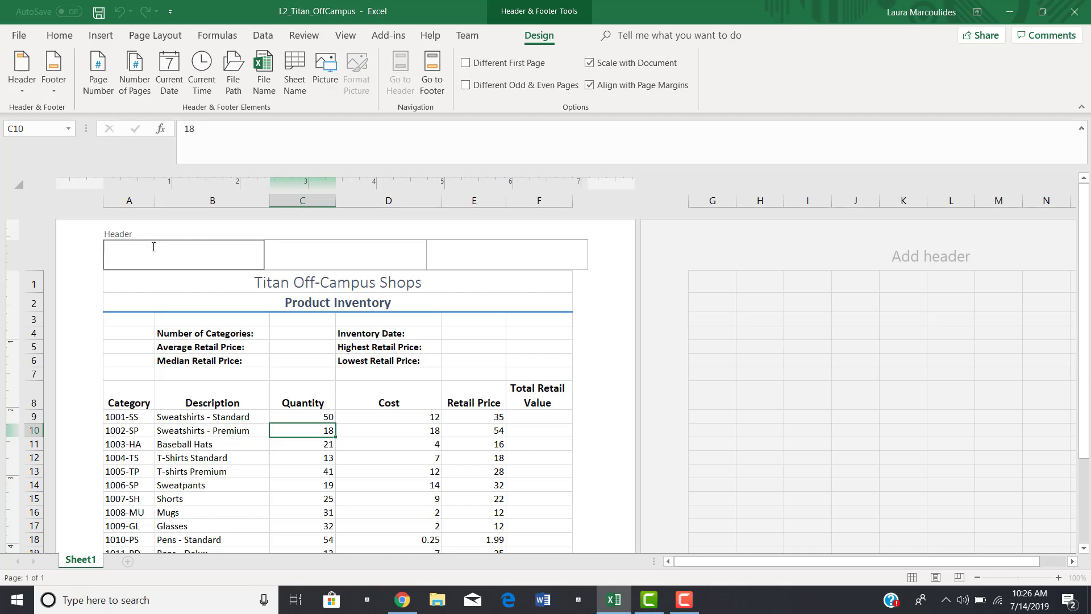
pyautogui.click(510, 254)
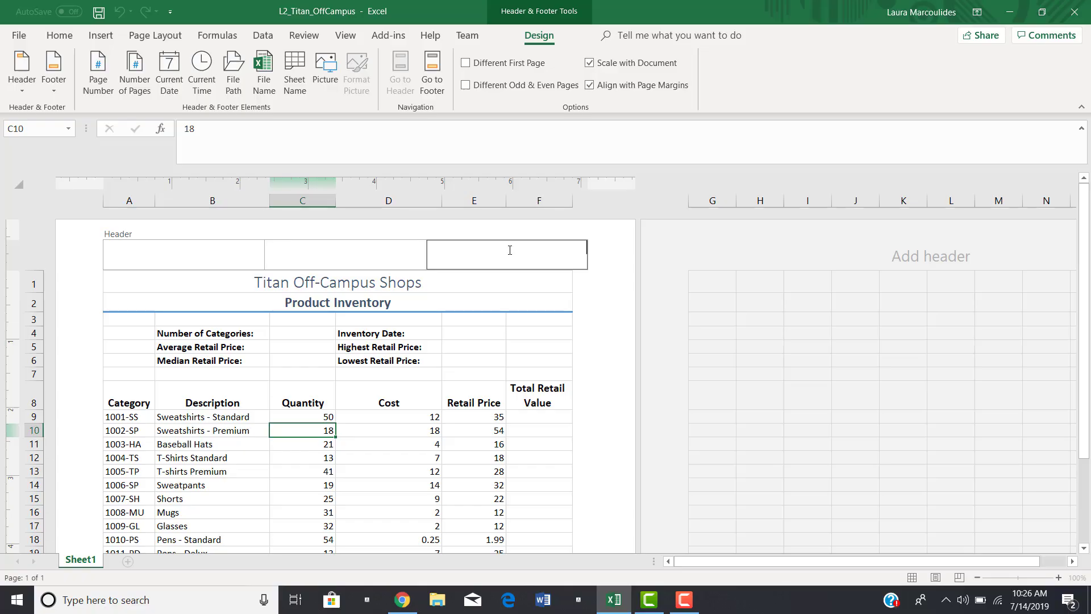
pyautogui.press('Escape')
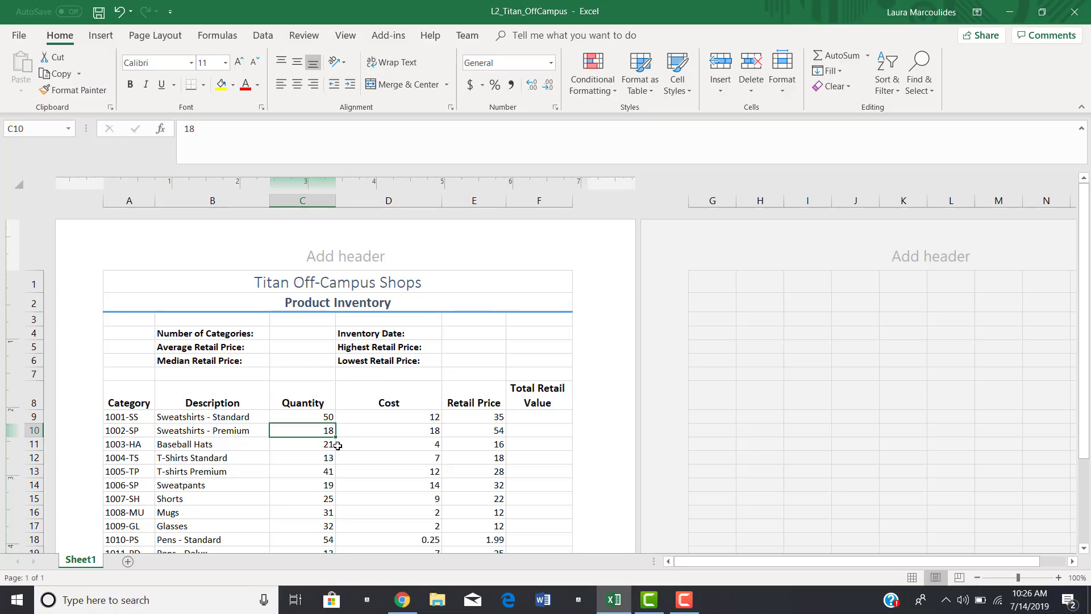
pyautogui.click(350, 257)
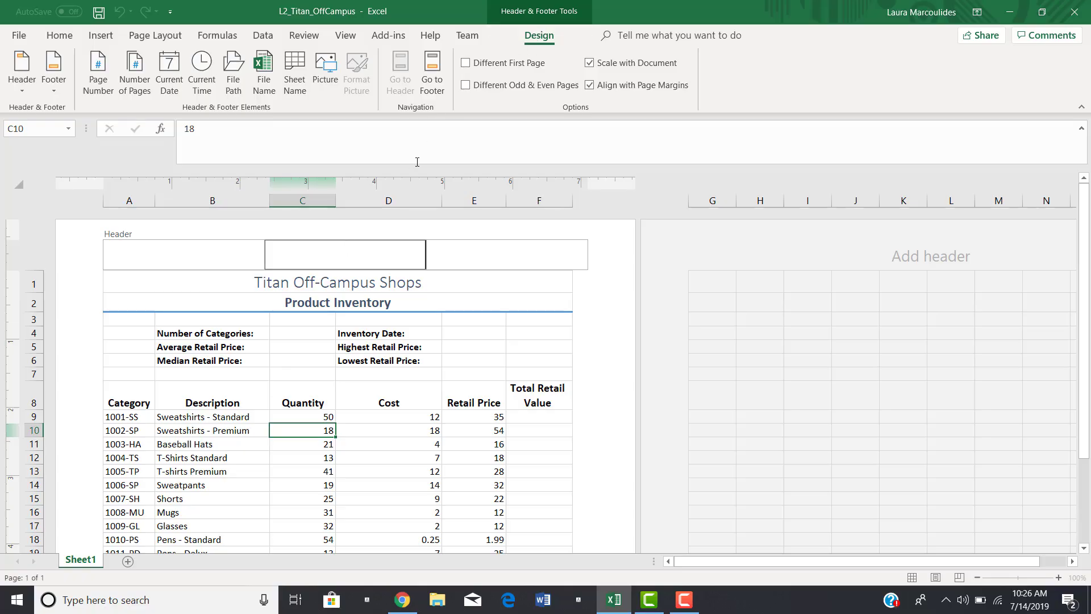
# - Insert the page number, showing 1, into the right section of the page footer
pyautogui.click(433, 68)
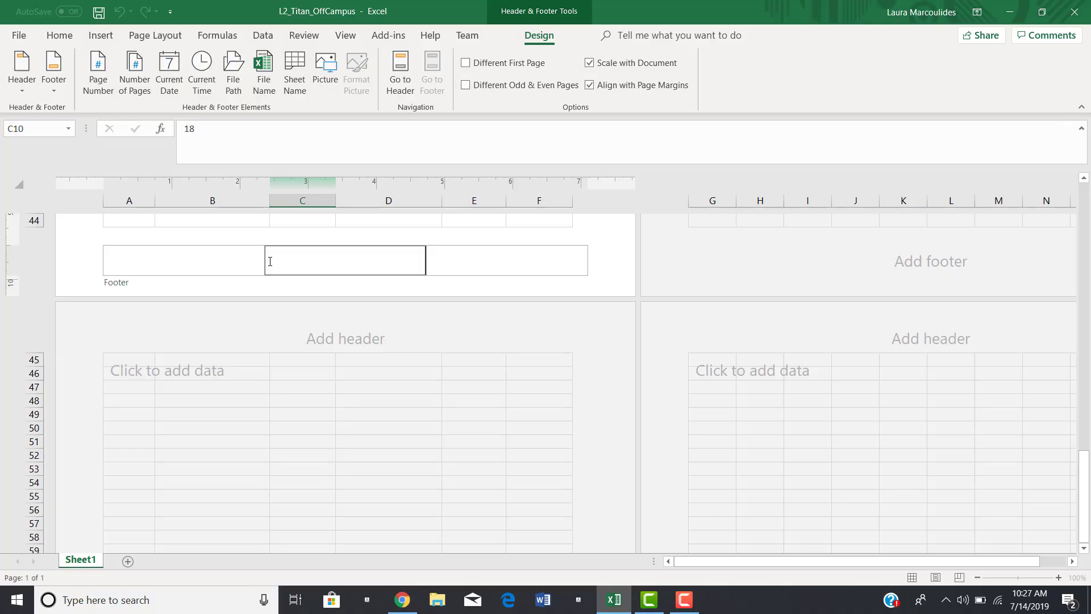
pyautogui.click(132, 254)
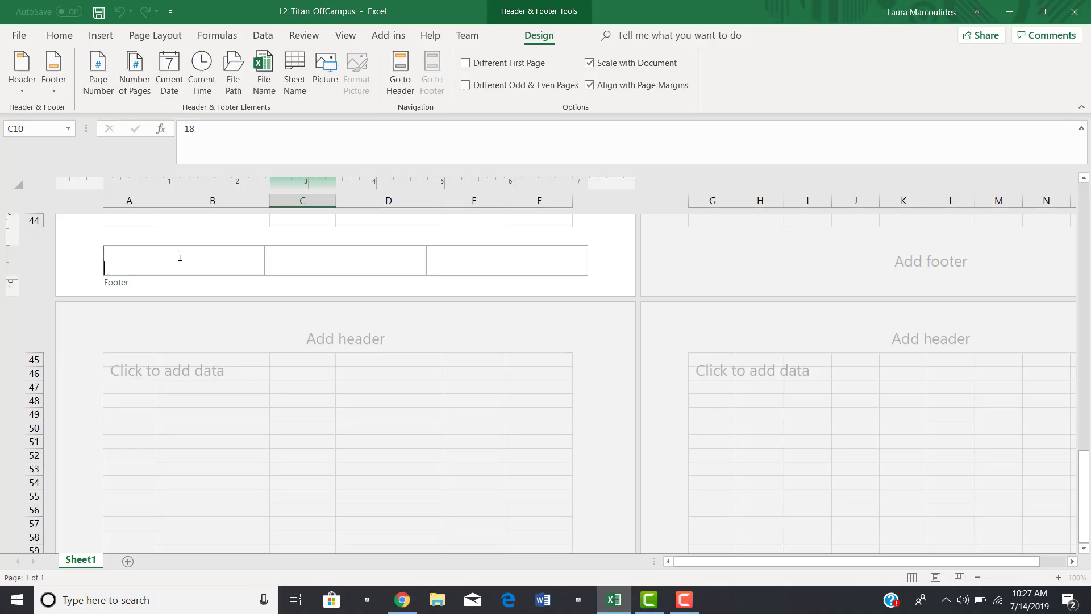
pyautogui.click(466, 262)
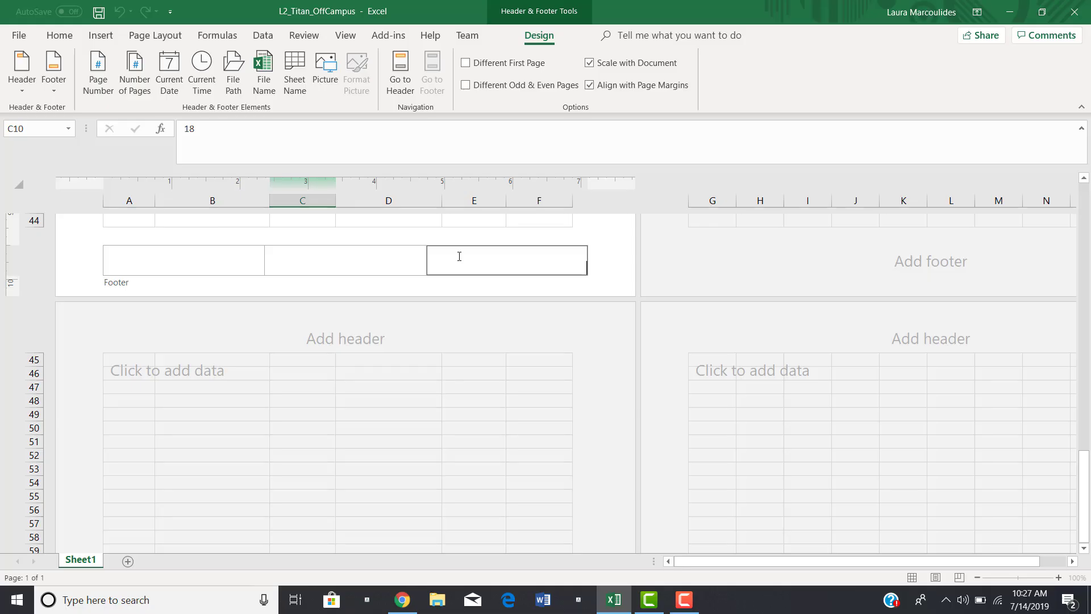
pyautogui.click(100, 68)
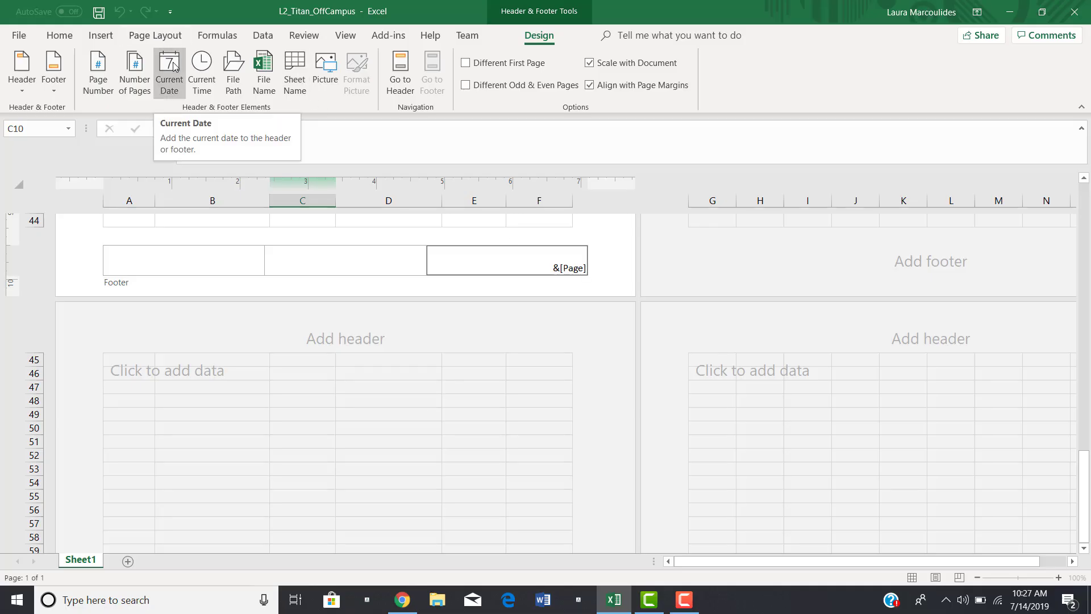
pyautogui.click(22, 69)
pyautogui.click(24, 66)
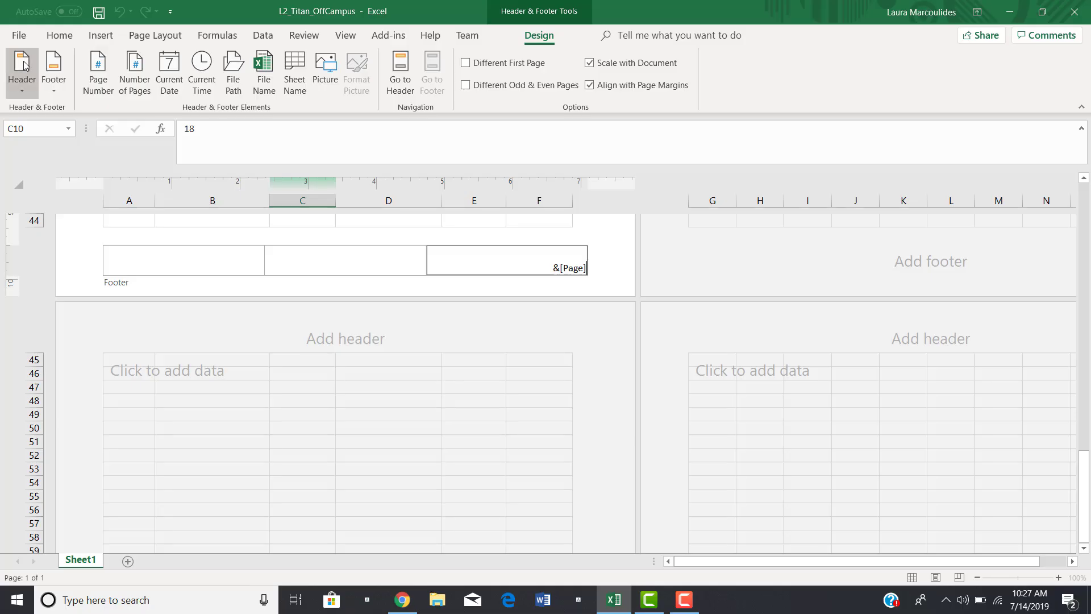
pyautogui.click(582, 268)
# - Insert the current date, 7/14/2019, into the right section of the page header
pyautogui.moveTo(1084, 489); pyautogui.dragTo(1087, 187)
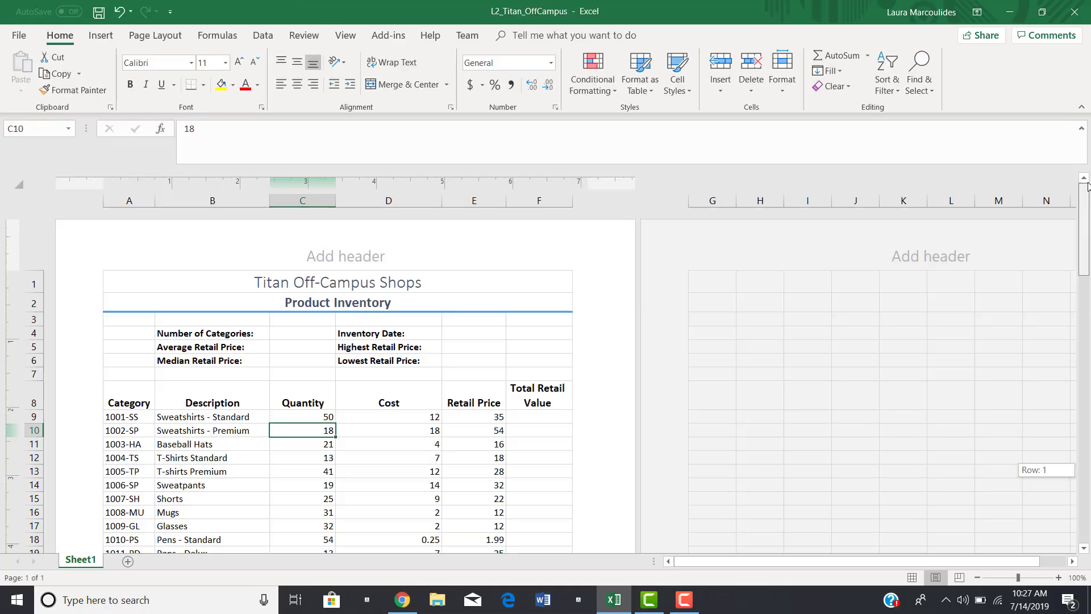
pyautogui.click(406, 246)
pyautogui.click(453, 253)
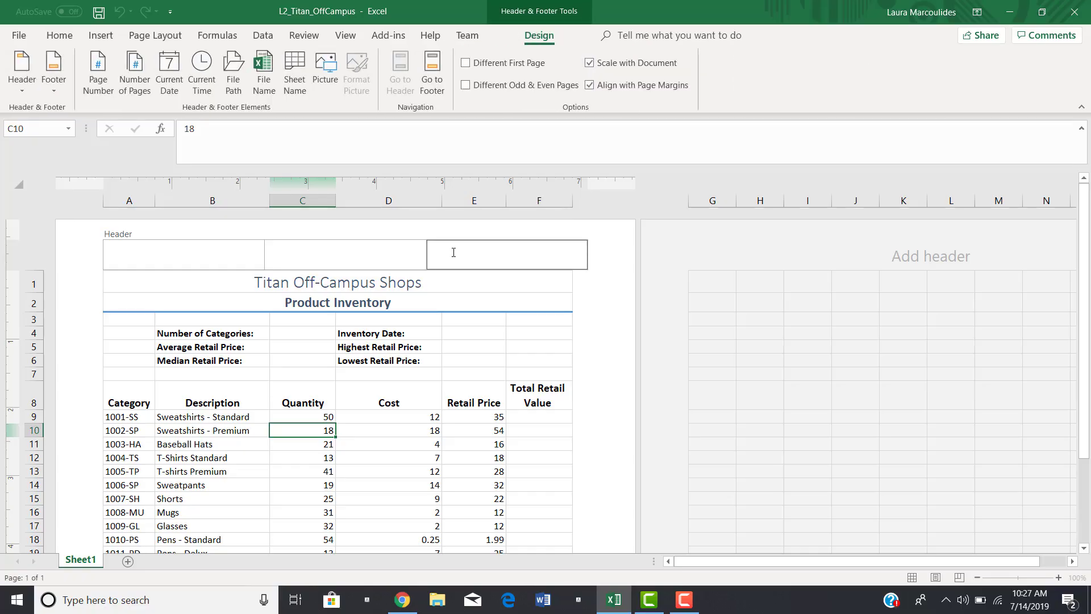
pyautogui.click(169, 65)
pyautogui.click(1090, 218)
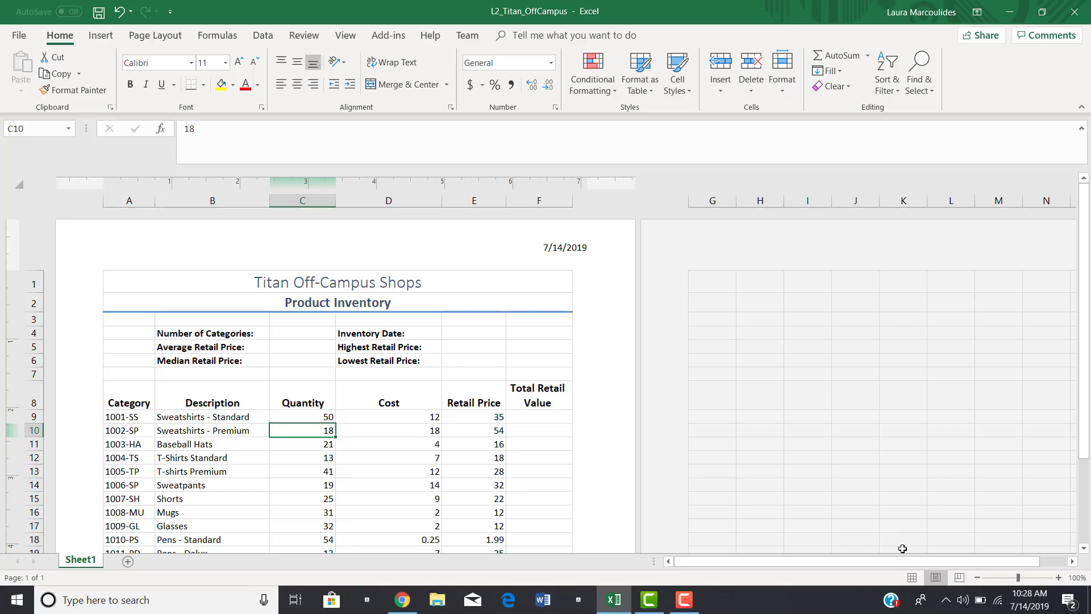
# - Switch the sheet back to Normal view and show the workbook's File Info page
pyautogui.click(911, 579)
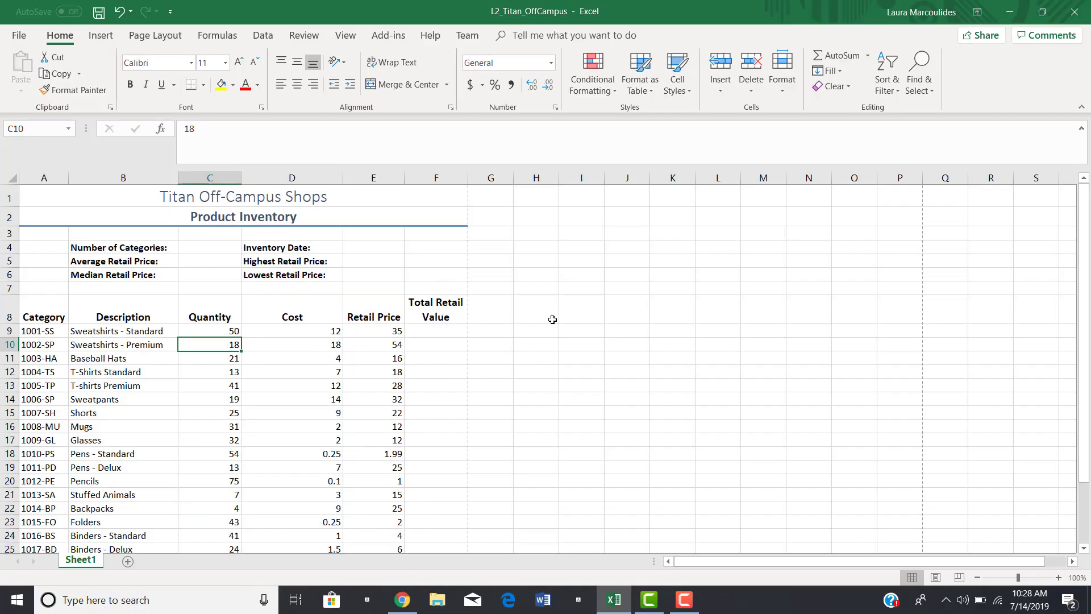
pyautogui.click(19, 38)
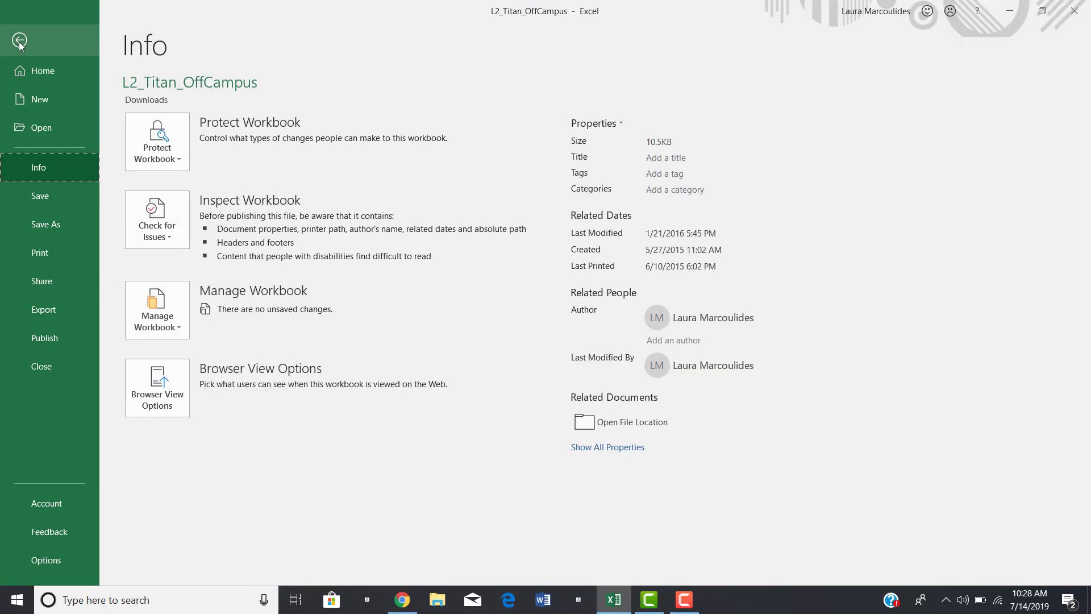
# - Check the print preview with the date header and page-number footer, then return to the sheet
pyautogui.click(43, 254)
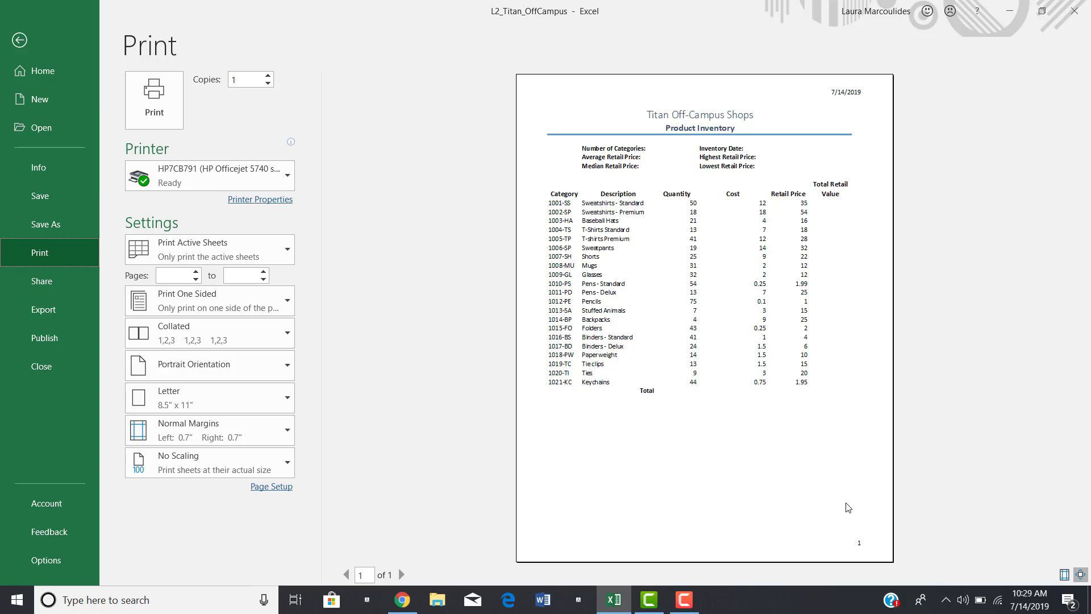
pyautogui.click(19, 40)
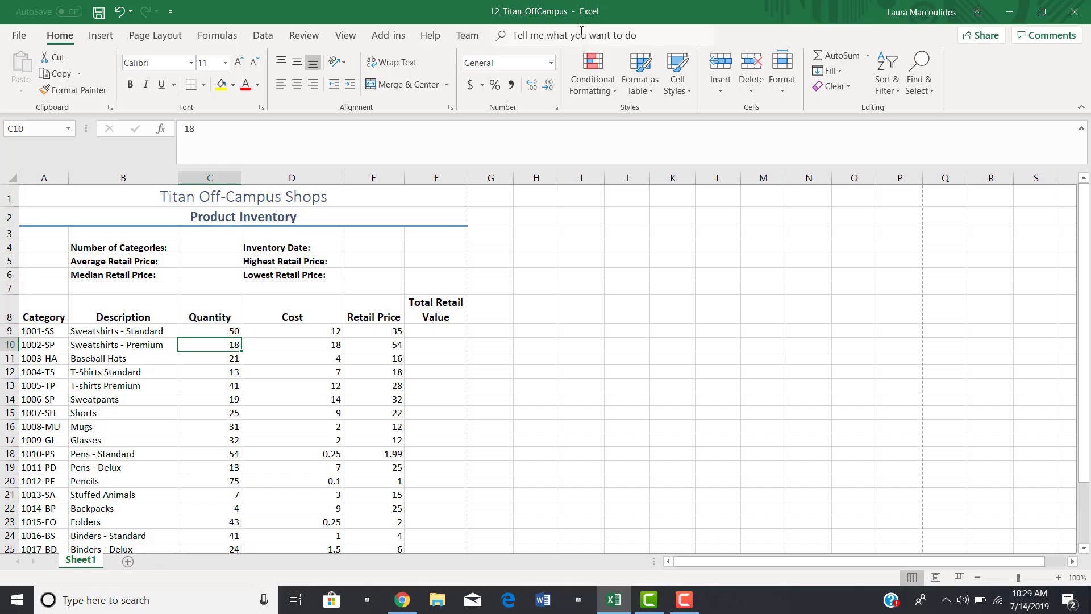
# - In Page Layout view, replace the right header's date with the File Name code, then go to the footer
pyautogui.click(936, 577)
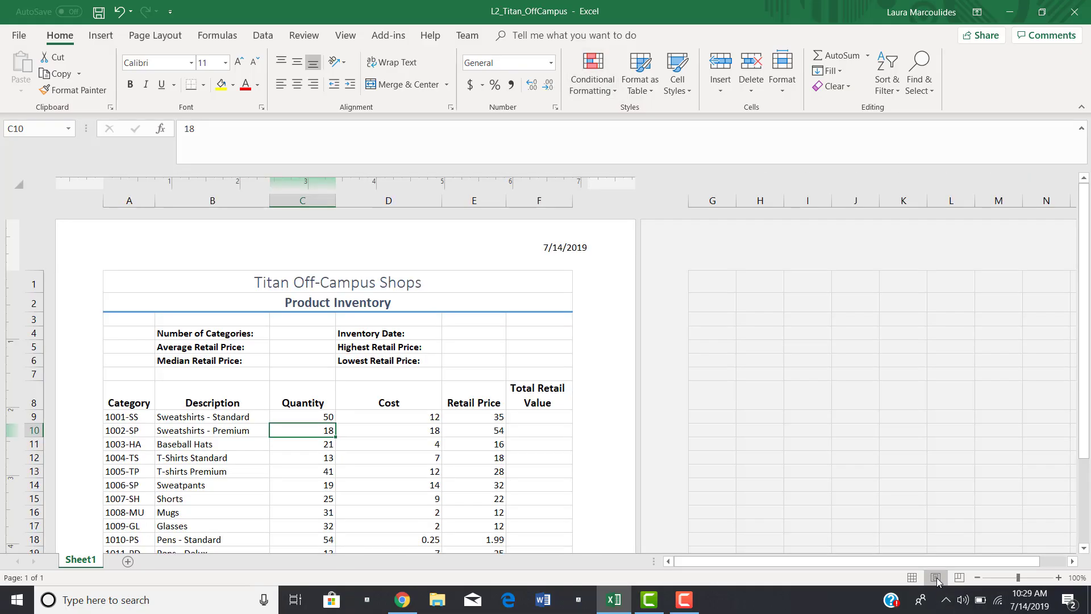
pyautogui.click(332, 253)
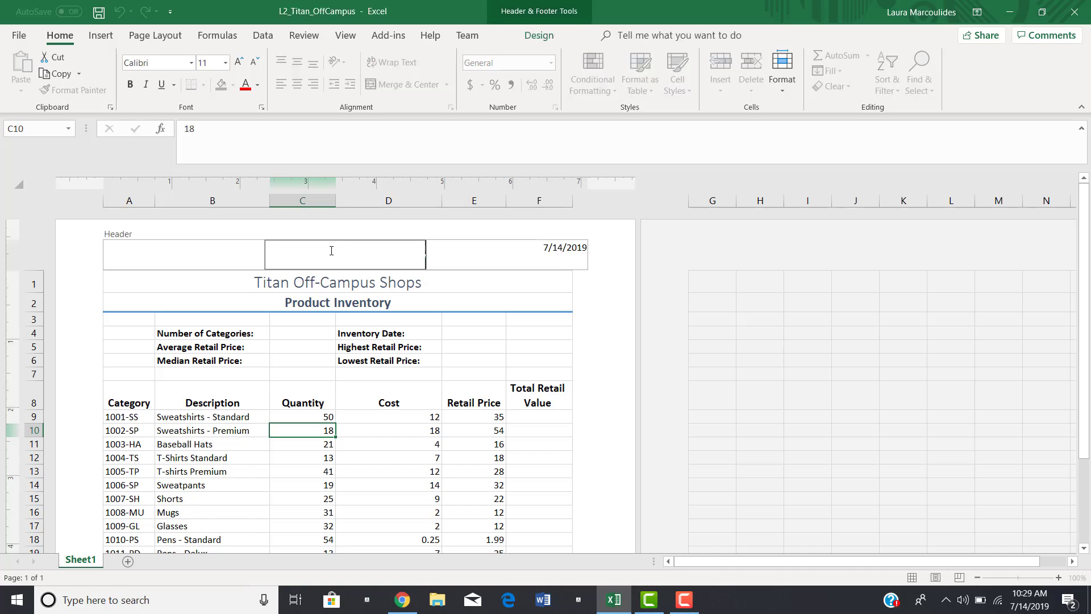
pyautogui.click(515, 259)
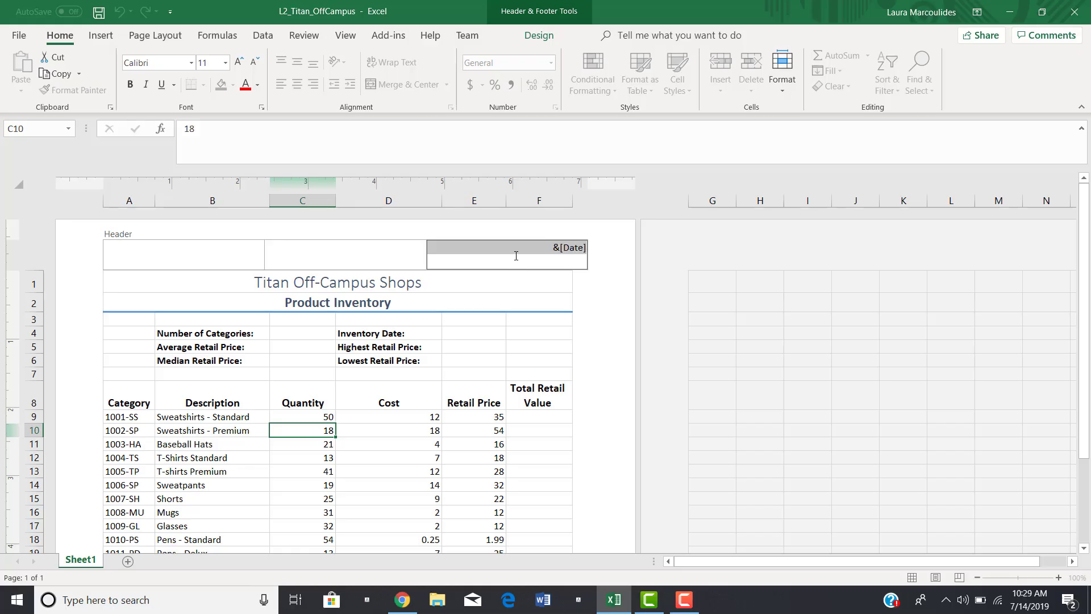
pyautogui.press('Delete')
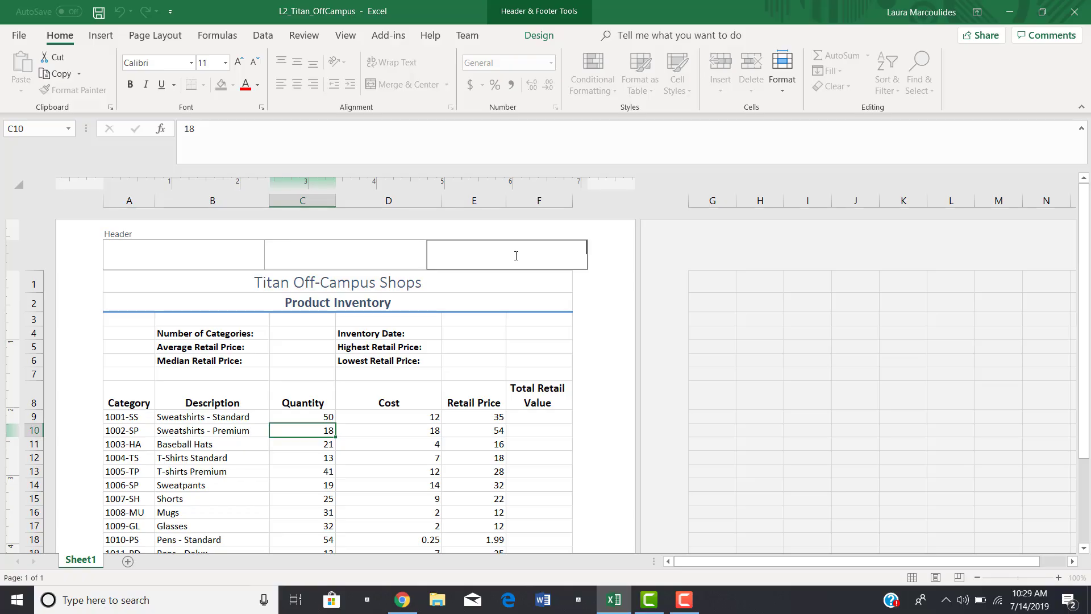
pyautogui.click(535, 37)
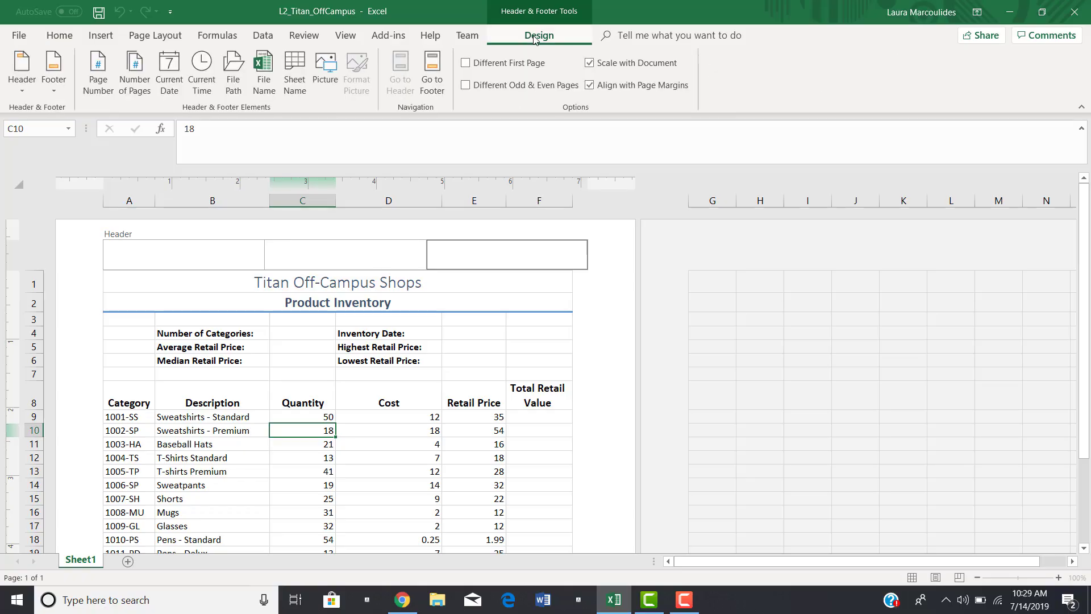
pyautogui.click(261, 63)
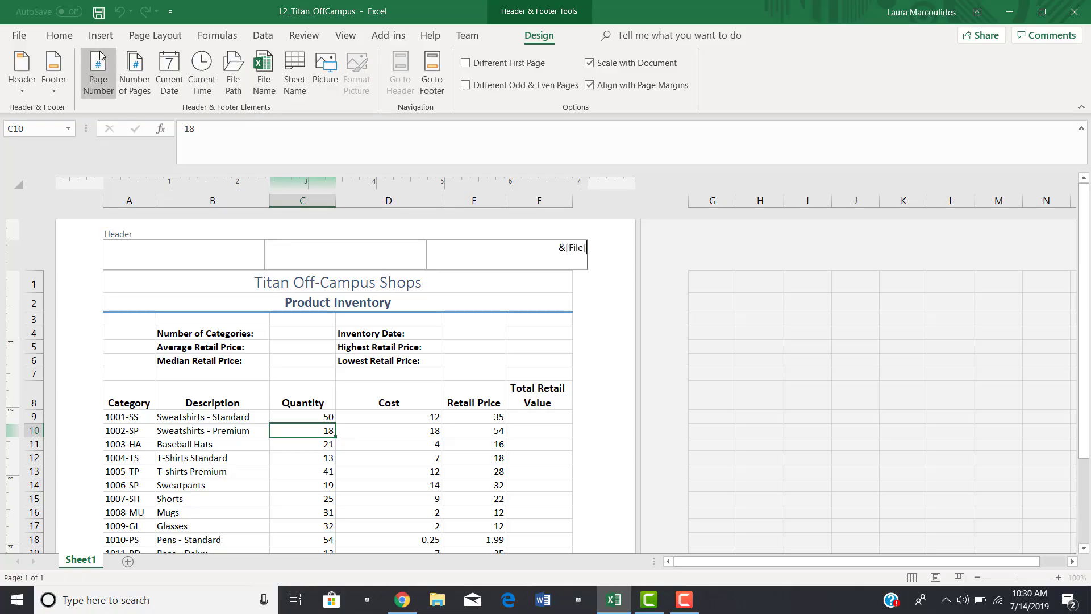
pyautogui.click(433, 77)
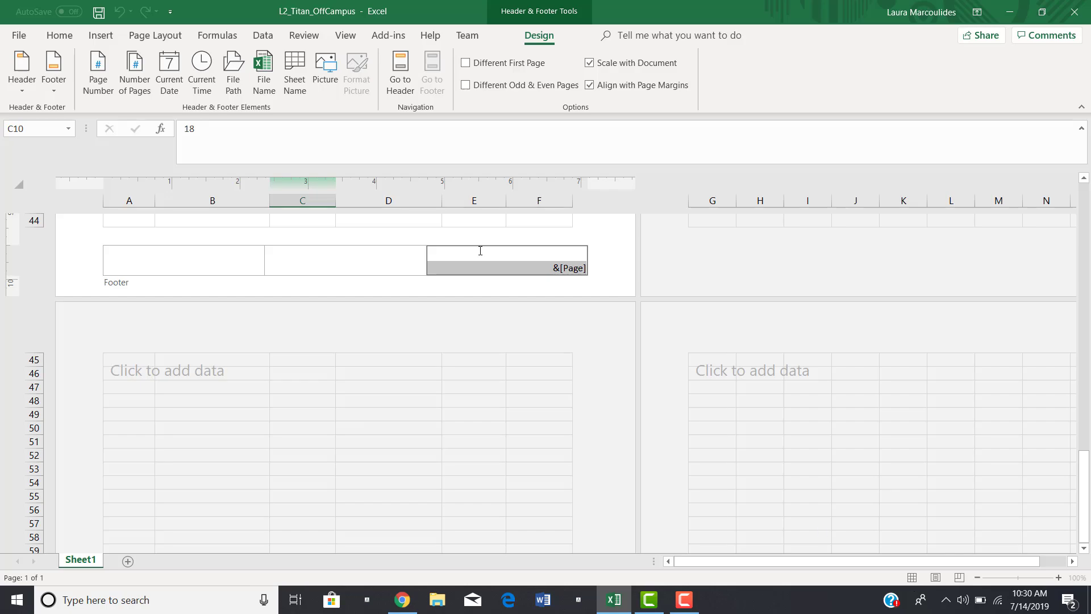
# - Finish footer editing with page number 1 and return the sheet to Normal view
pyautogui.click(462, 224)
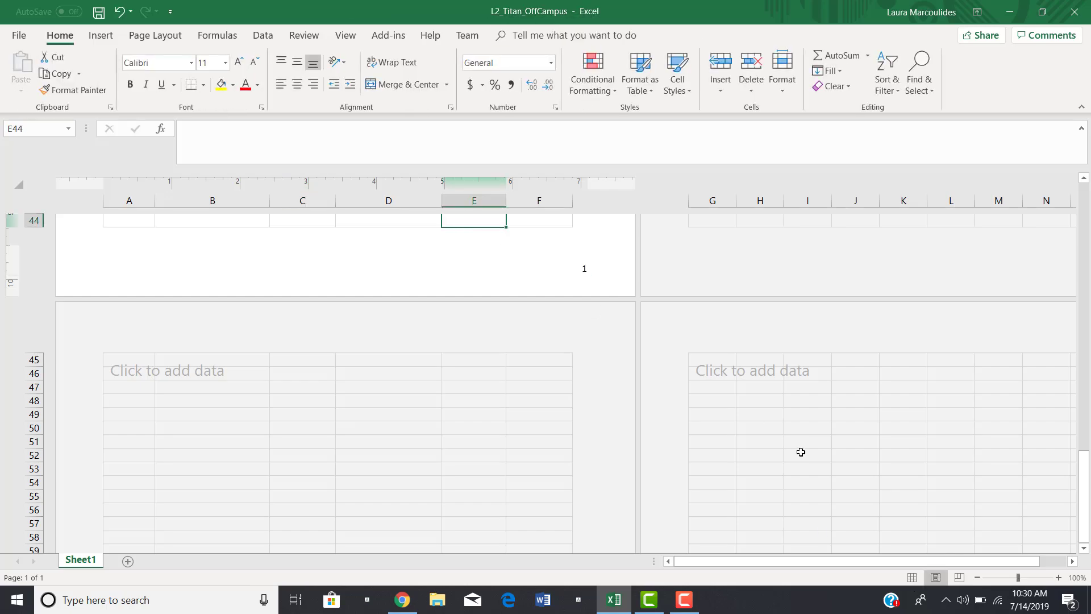
pyautogui.click(912, 577)
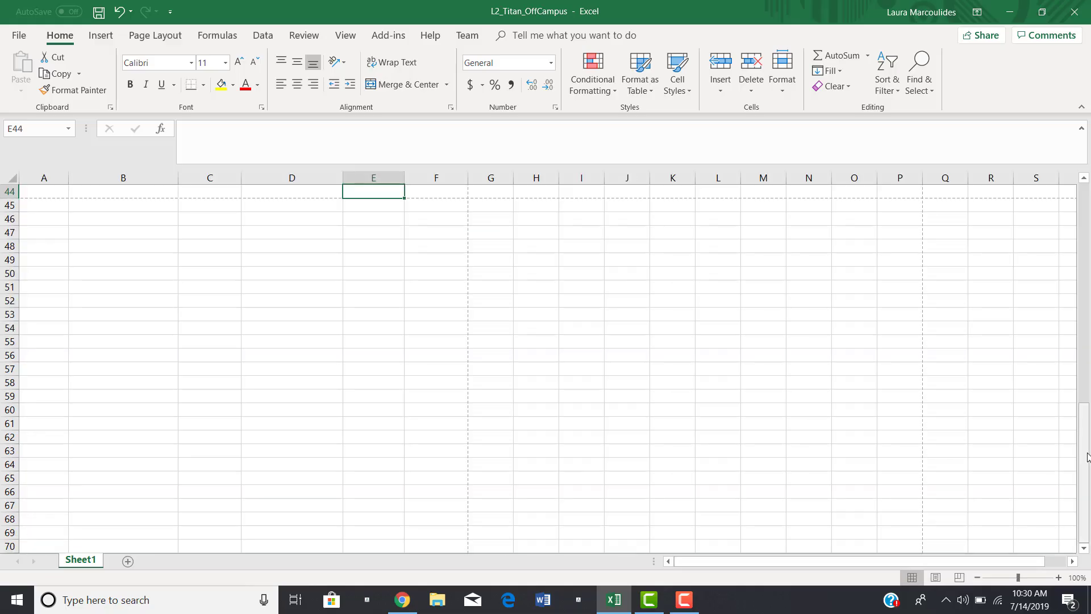
pyautogui.moveTo(1083, 457); pyautogui.dragTo(1070, 207)
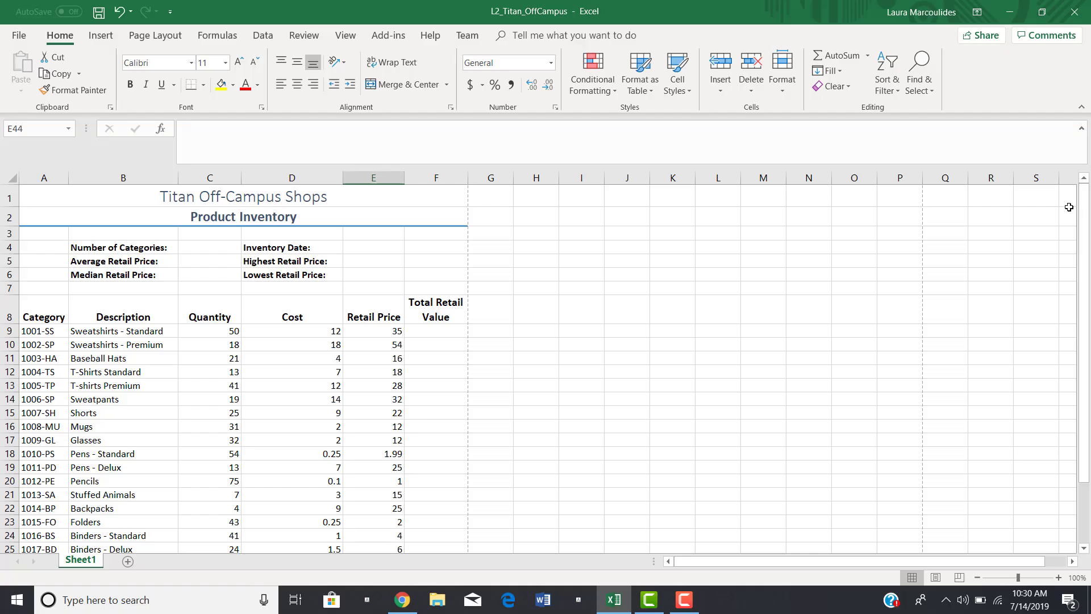
# - Open the Page Setup dialog from the File > Print preview of the inventory sheet
pyautogui.click(18, 38)
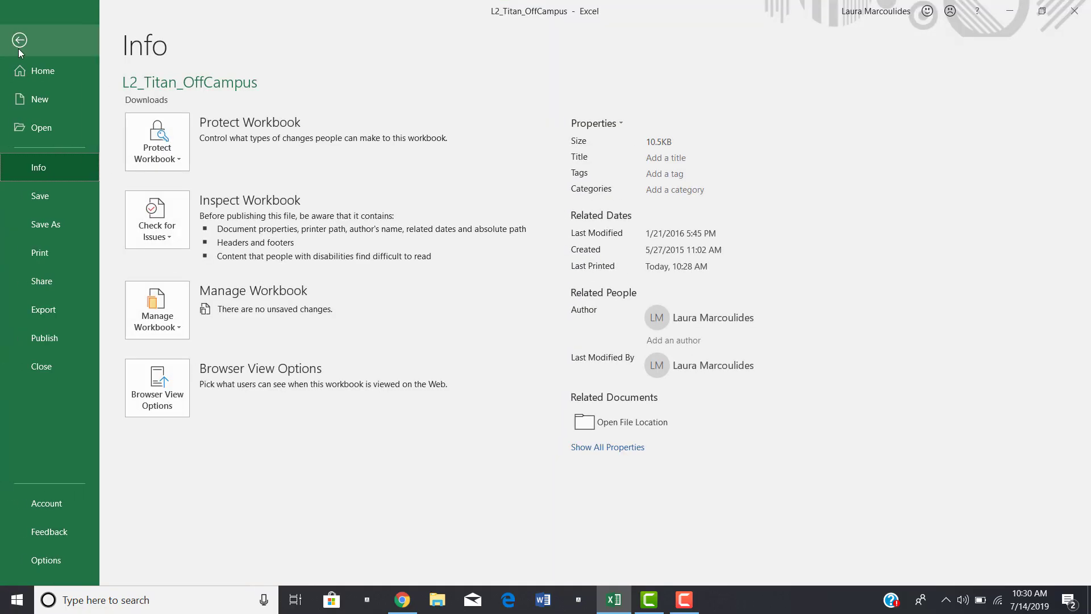
pyautogui.click(35, 251)
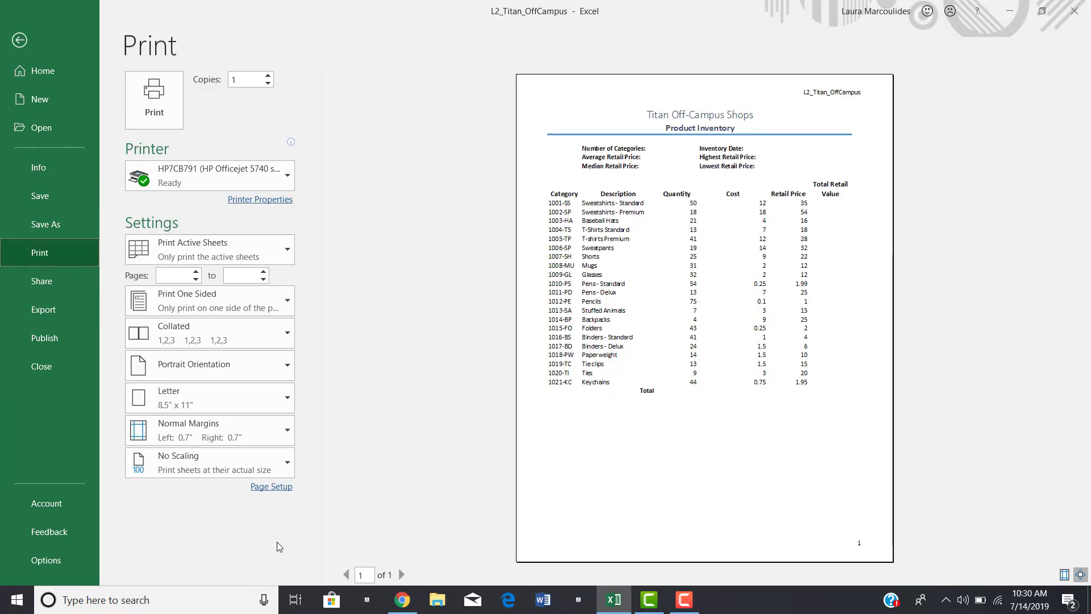
pyautogui.click(280, 487)
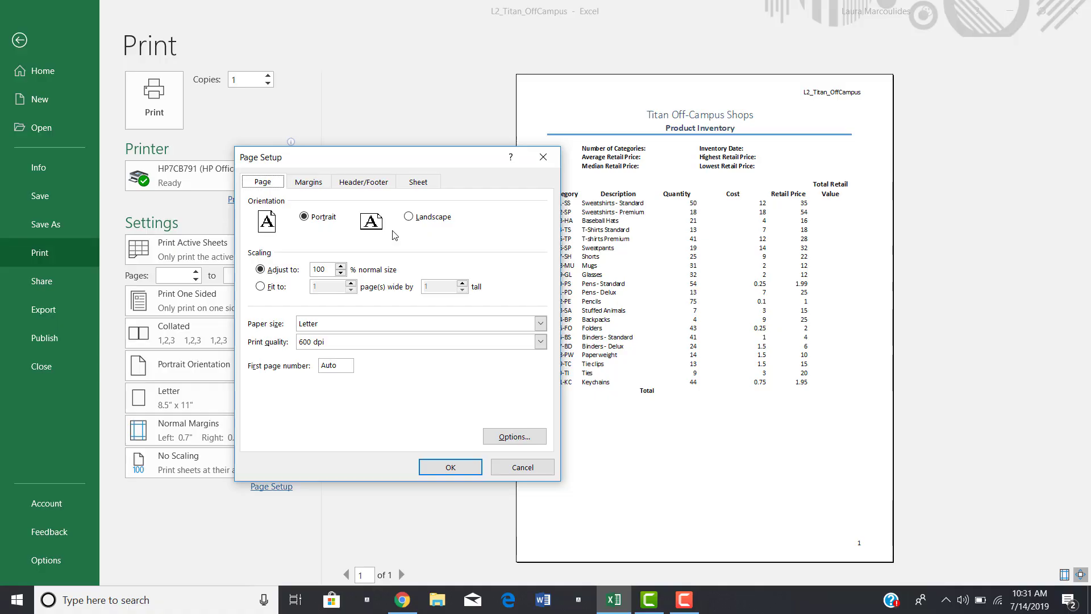
# - Open the Custom Header editor from Page Setup's Header/Footer tab, with &[File] in the right section
pyautogui.click(313, 182)
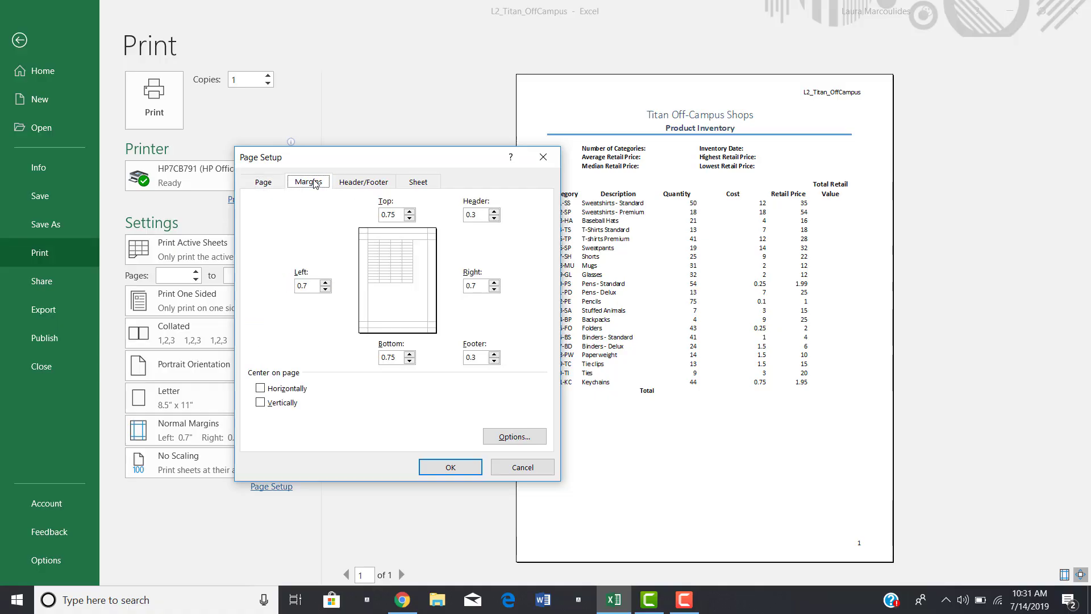
pyautogui.click(352, 182)
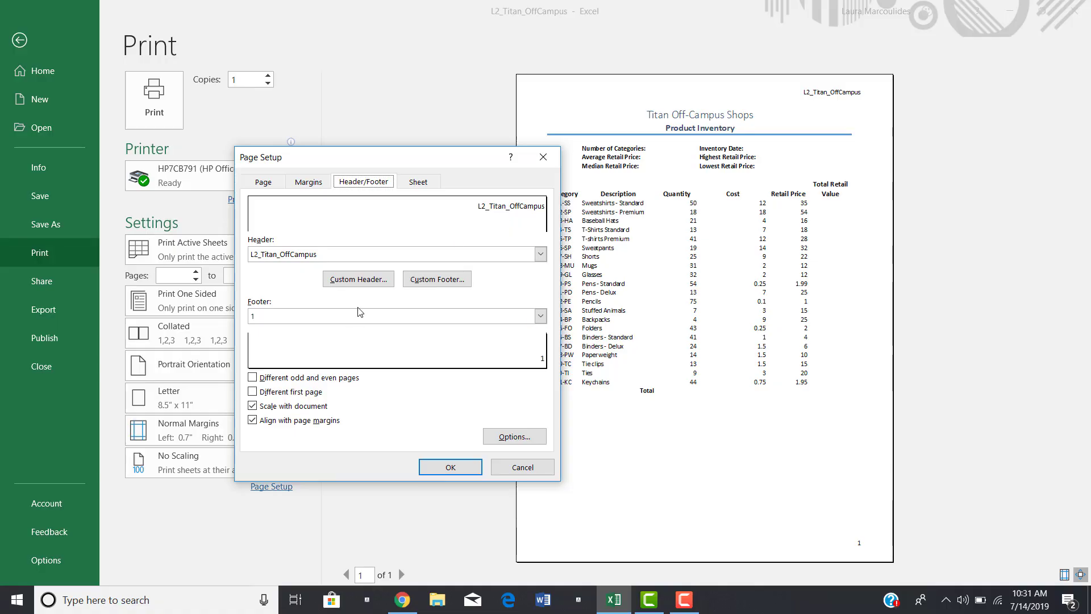
pyautogui.click(370, 284)
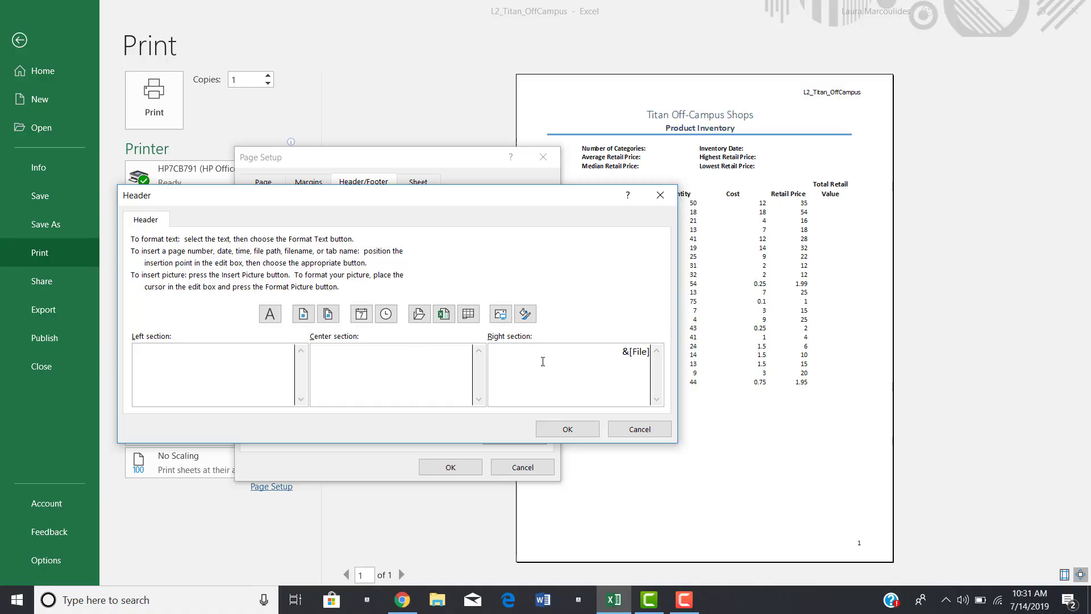
# - Build a custom header: 'Last Name' on the left, page number in the centre, file name on the right
pyautogui.click(162, 348)
pyautogui.write('Last Name')
pyautogui.click(303, 317)
pyautogui.click(566, 430)
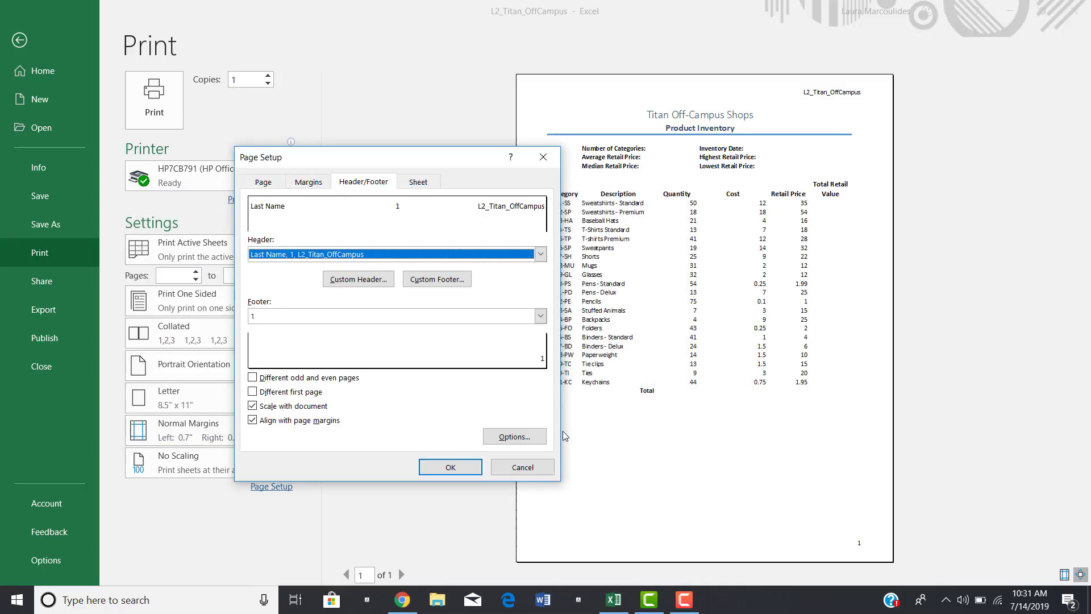
# - Apply the page setup and reopen the print preview showing the new header and page 1 footer
pyautogui.click(448, 467)
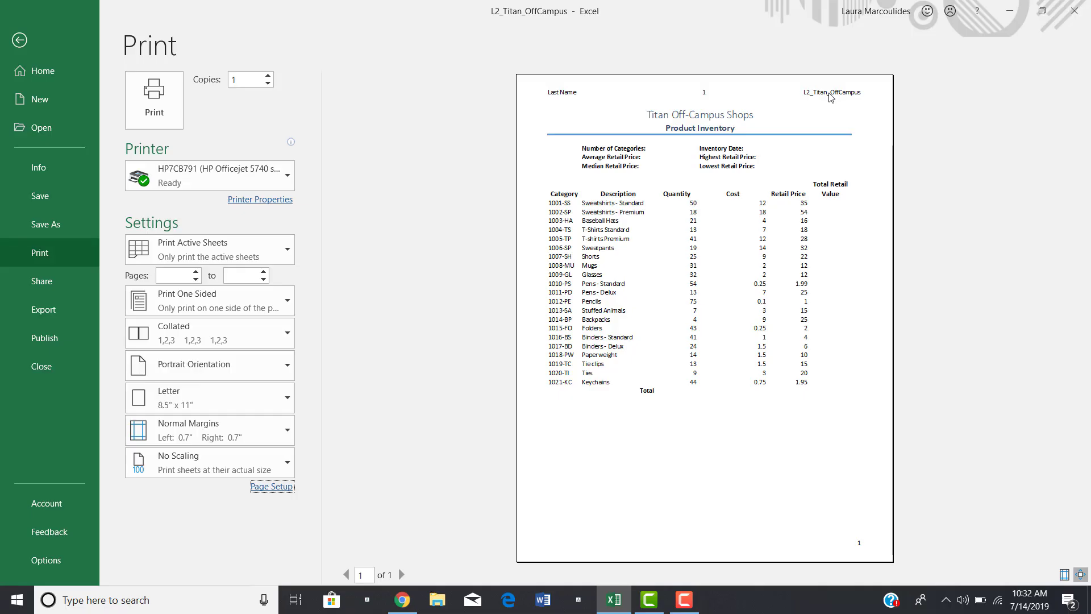
pyautogui.click(18, 40)
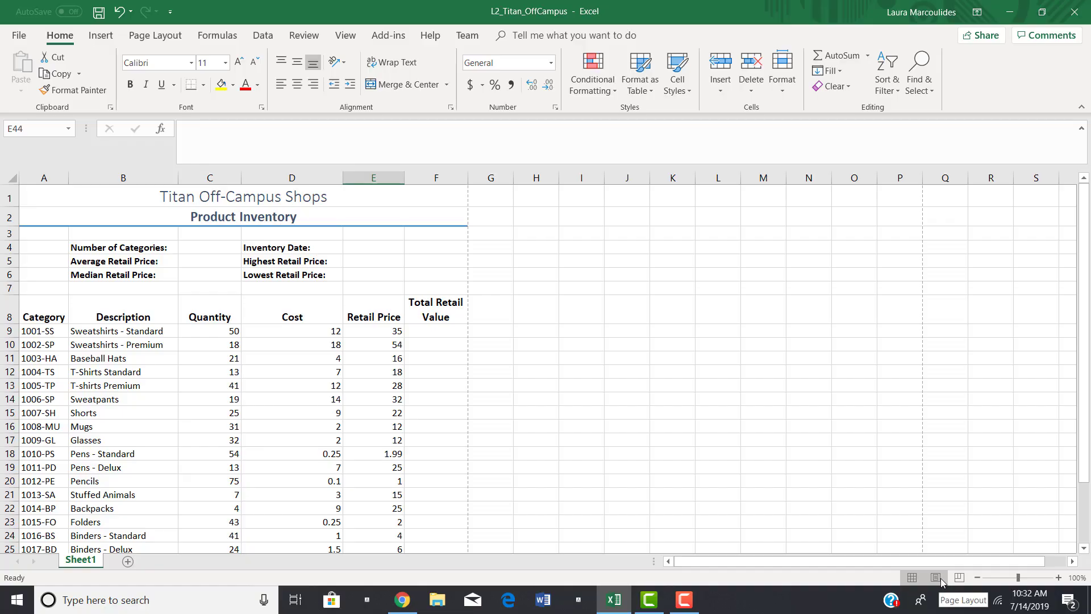
pyautogui.click(19, 36)
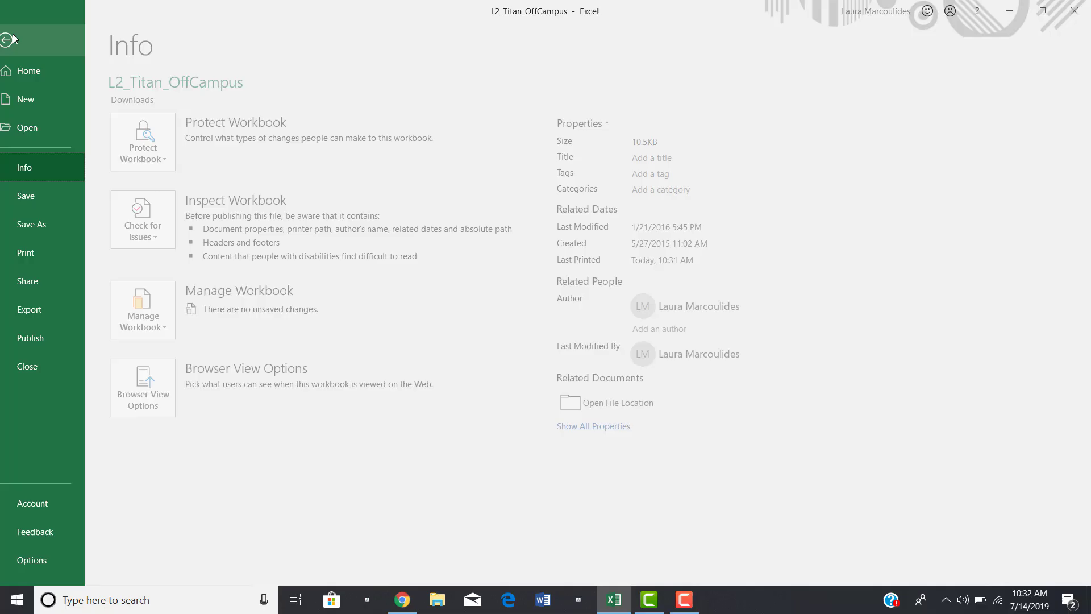
pyautogui.click(49, 248)
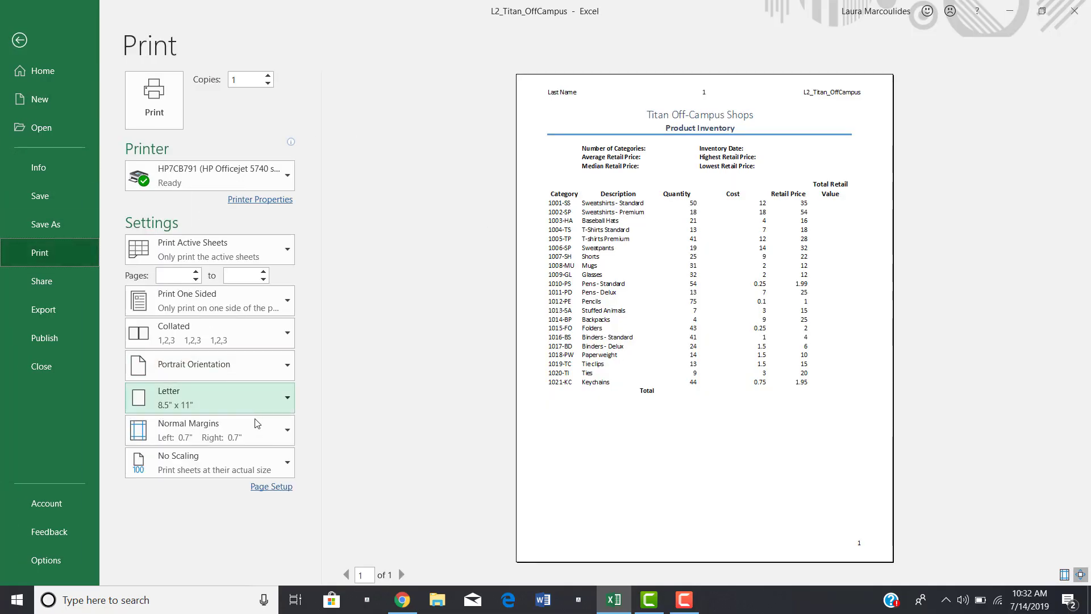